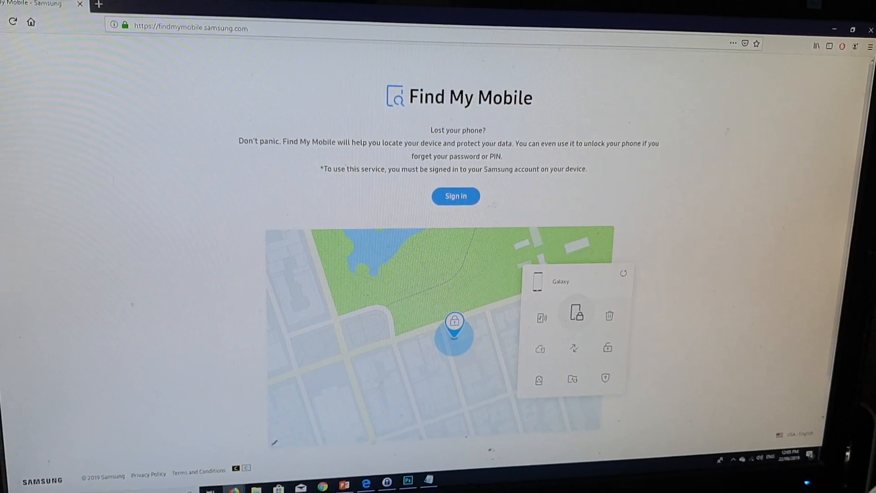
# Step: Sign in with the Samsung account to locate the Galaxy S10+ on the map
pyautogui.moveTo(69, 125); pyautogui.dragTo(500, 125)
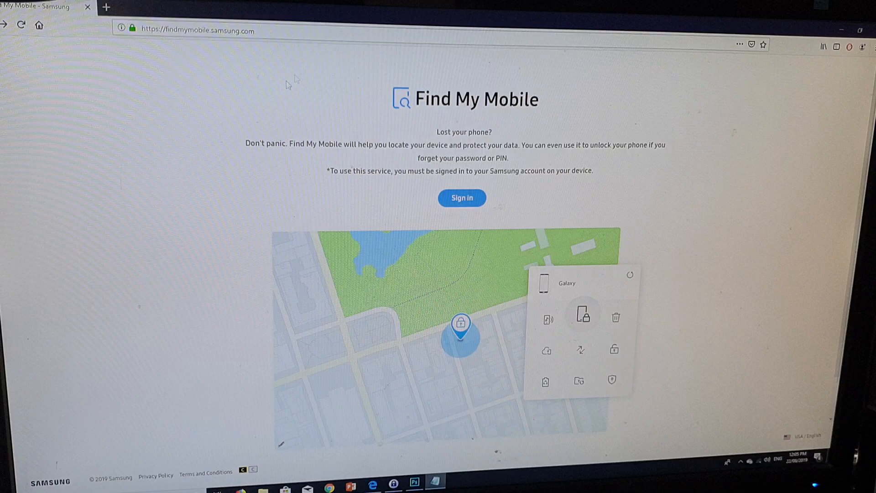
pyautogui.click(458, 201)
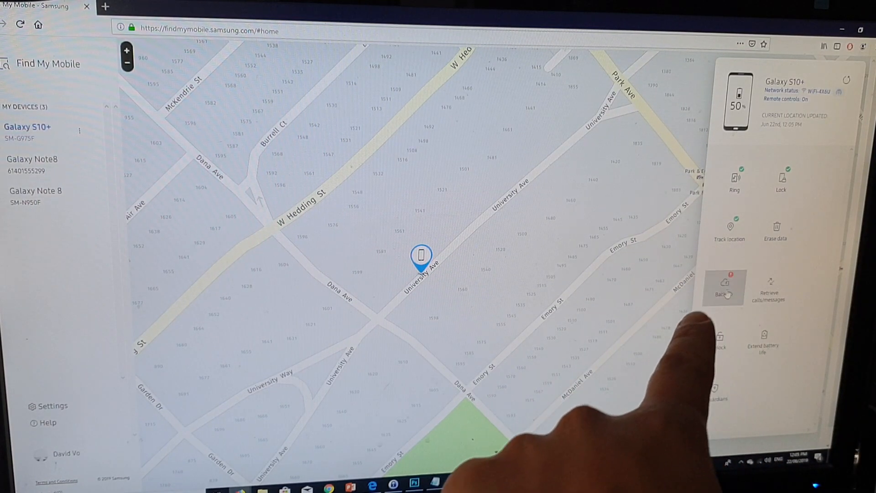
# Step: Start a remote backup for the phone and clear the All data selection
pyautogui.click(727, 288)
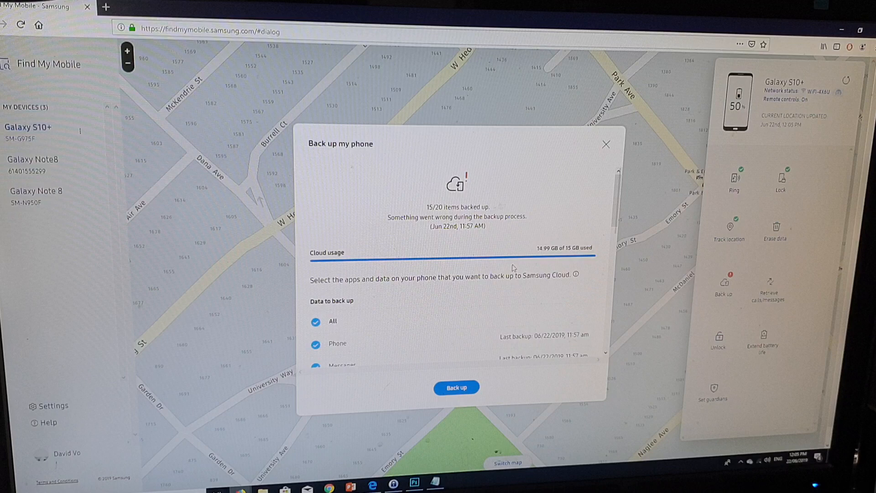
pyautogui.scroll(-2, 513, 267)
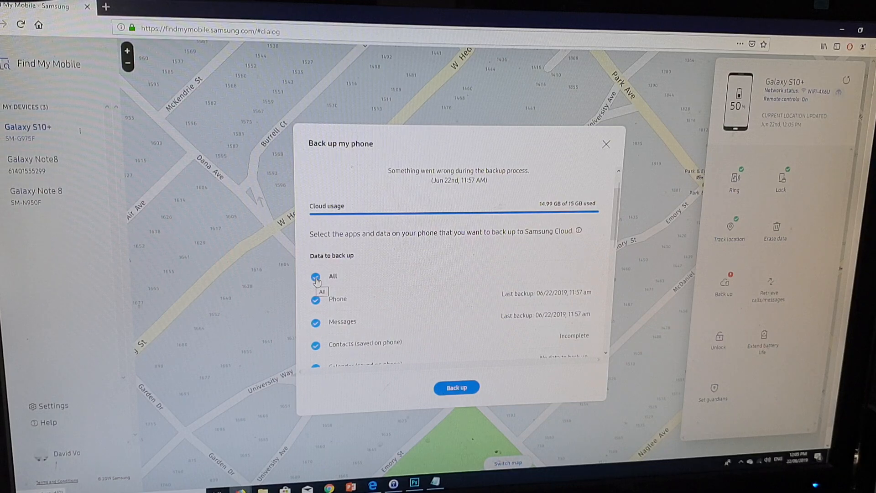
pyautogui.click(315, 277)
pyautogui.scroll(-2, 317, 281)
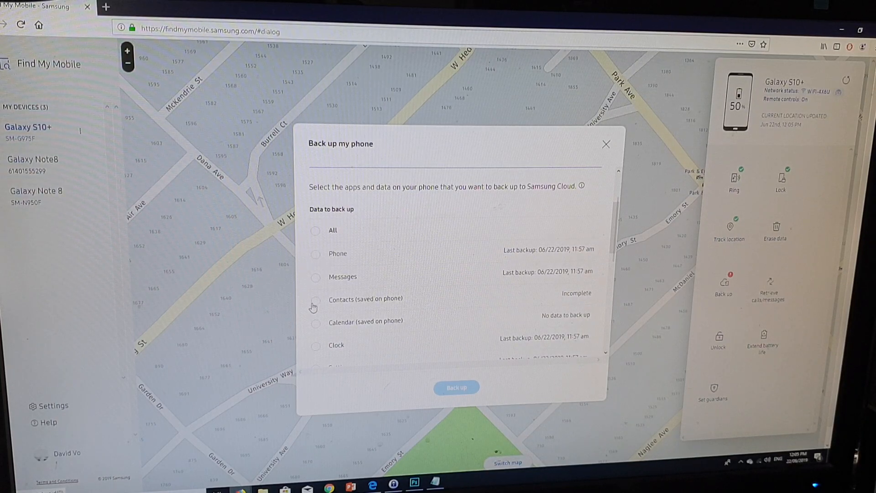
pyautogui.scroll(-3, 313, 308)
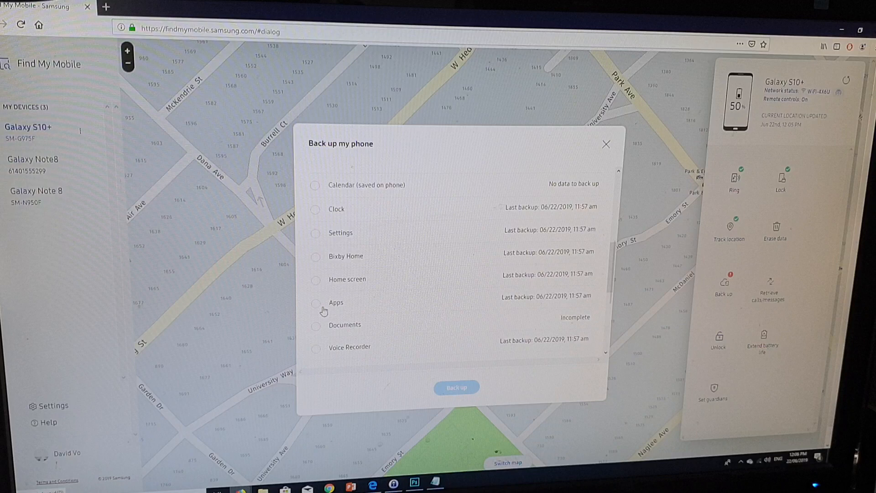
pyautogui.scroll(4, 328, 305)
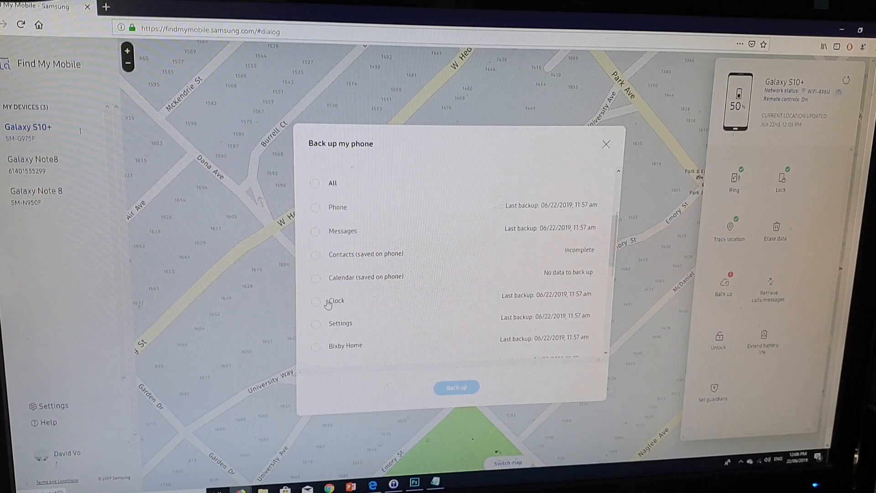
# Step: Back up only Messages to Samsung Cloud, agree to the terms, and close the Backup complete summary
pyautogui.click(316, 232)
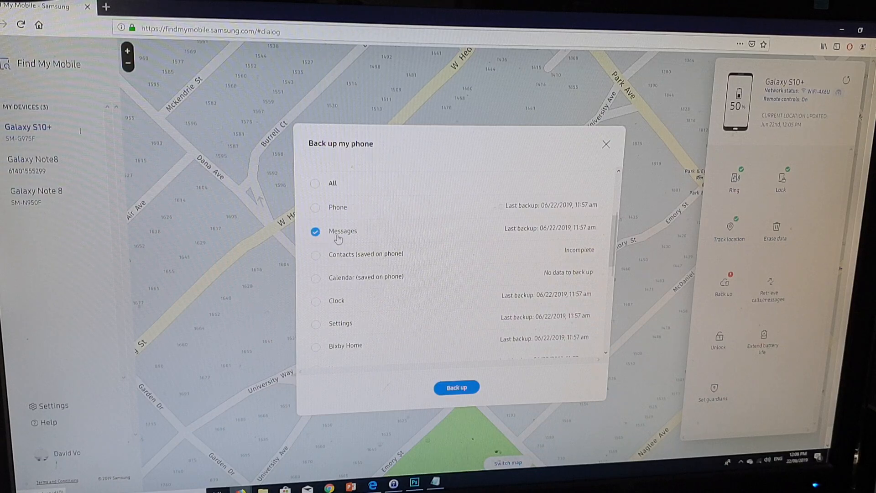
pyautogui.click(458, 388)
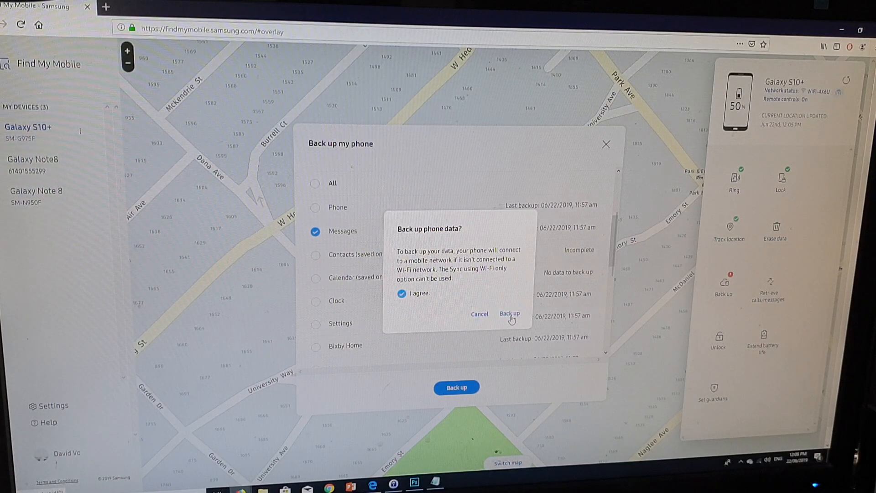
pyautogui.click(511, 313)
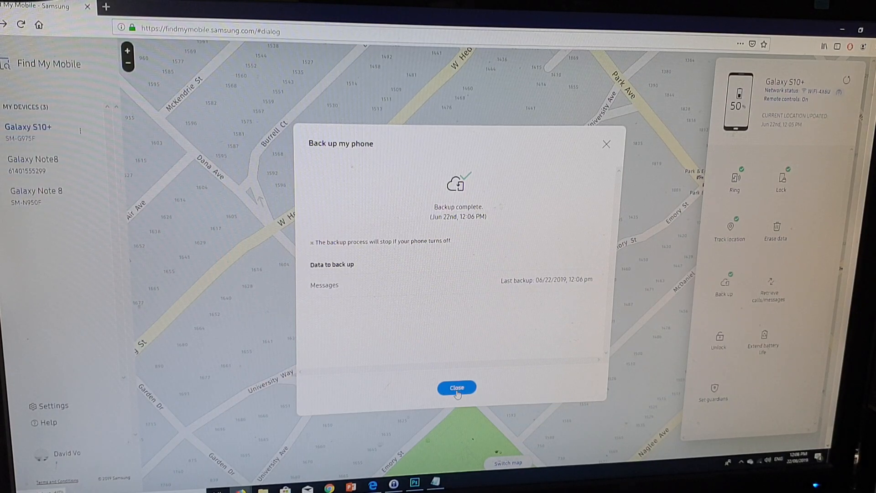
pyautogui.click(457, 390)
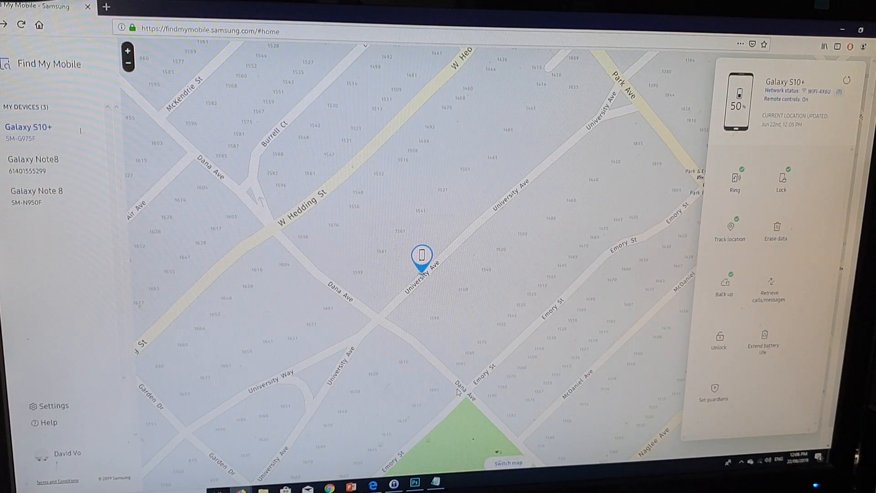